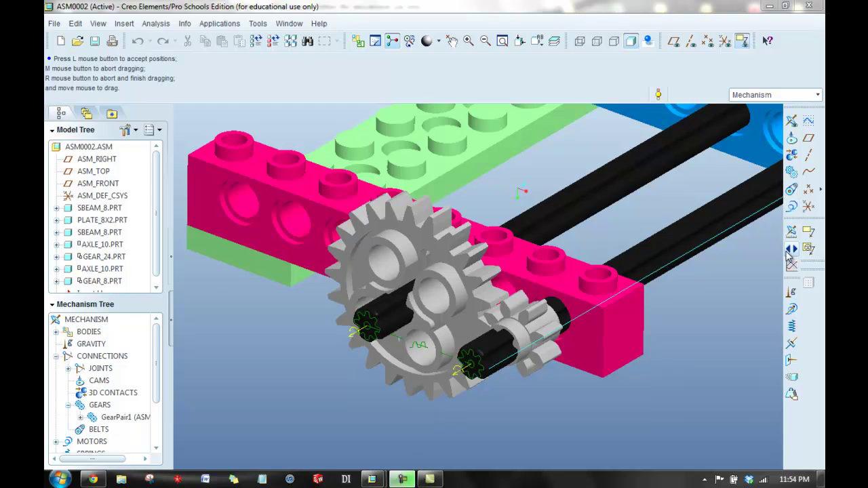
Step: Start a servo motor definition driven by the rotation axis of the large gear's axle, keeping the original motion direction
{"action": "left_click", "coordinate": [791, 209]}
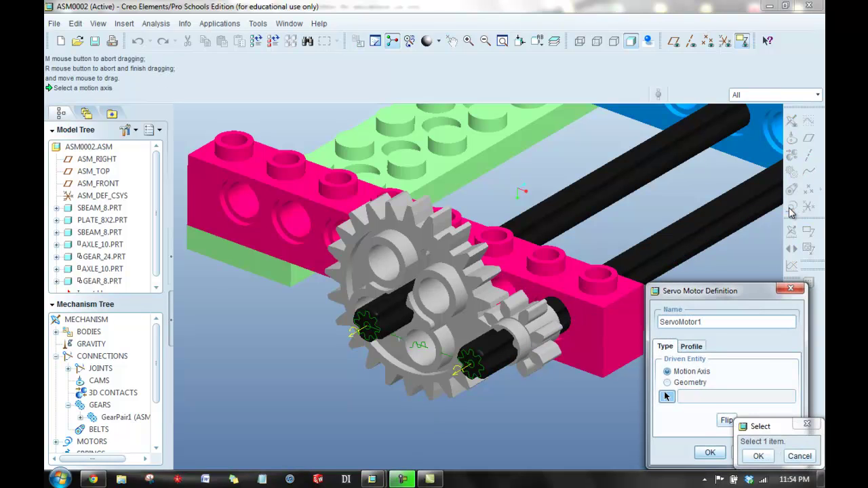
{"action": "left_click", "coordinate": [740, 288]}
{"action": "left_click_drag", "start_coordinate": [743, 292], "coordinate": [685, 76]}
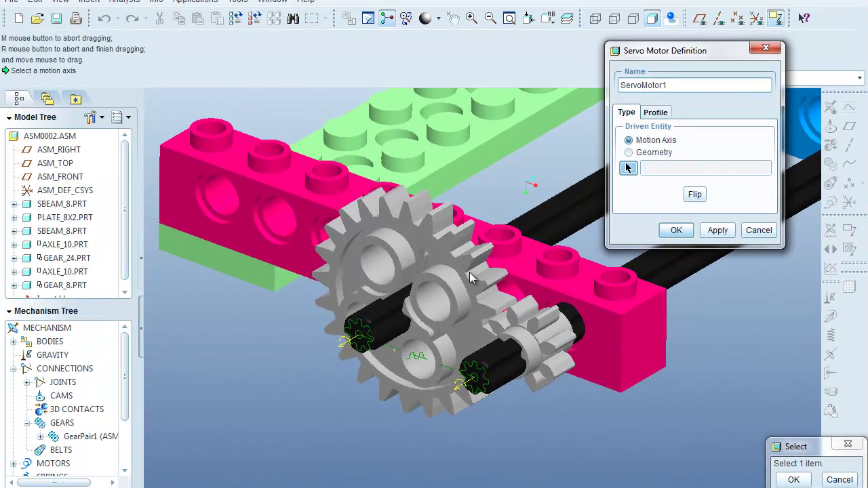
{"action": "left_click", "coordinate": [349, 348]}
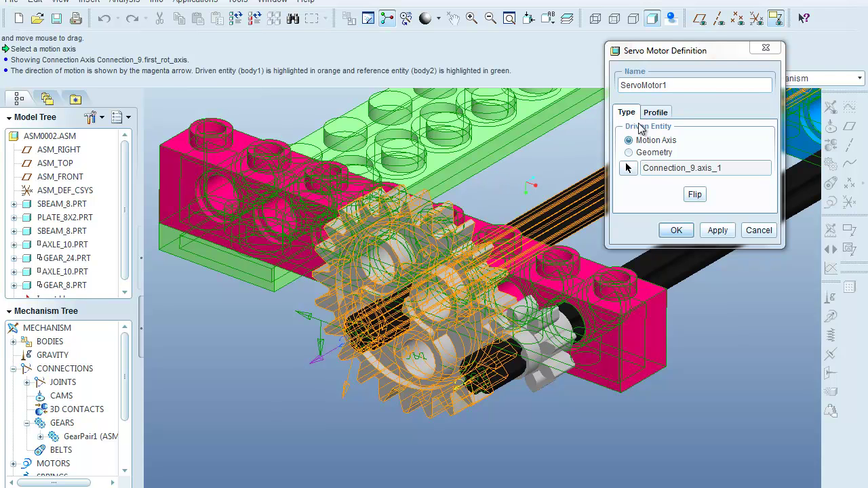
{"action": "left_click", "coordinate": [693, 195]}
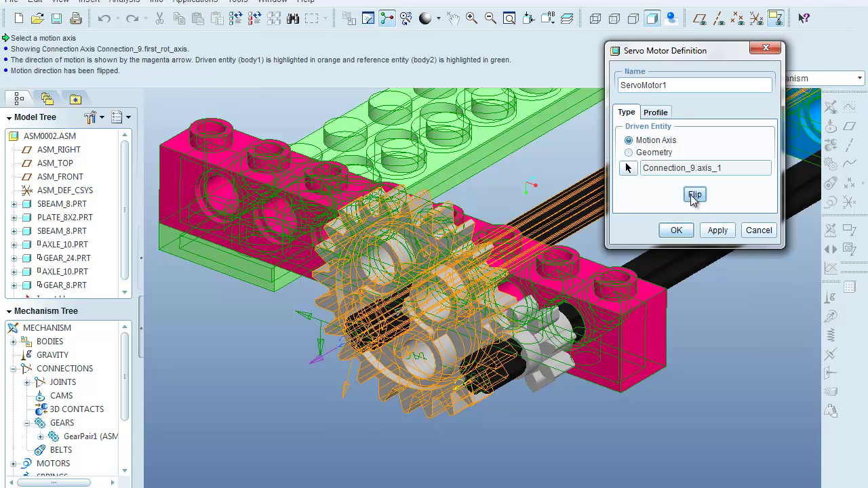
{"action": "left_click", "coordinate": [693, 195]}
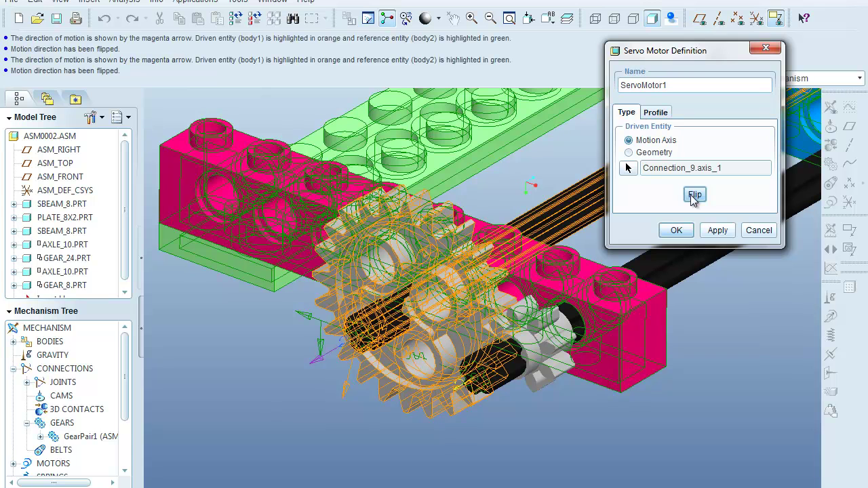
Step: Give the servo motor a constant velocity profile of 90 deg/sec and accept its definition
{"action": "left_click", "coordinate": [655, 112]}
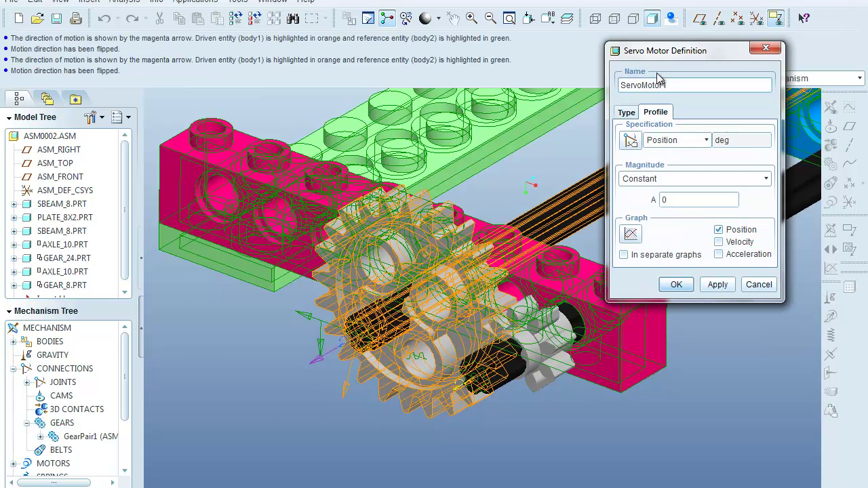
{"action": "left_click", "coordinate": [628, 114]}
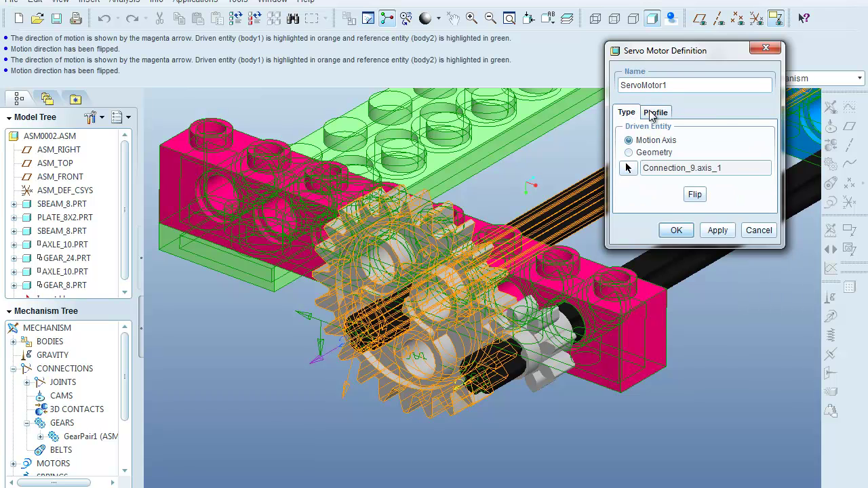
{"action": "left_click", "coordinate": [655, 114]}
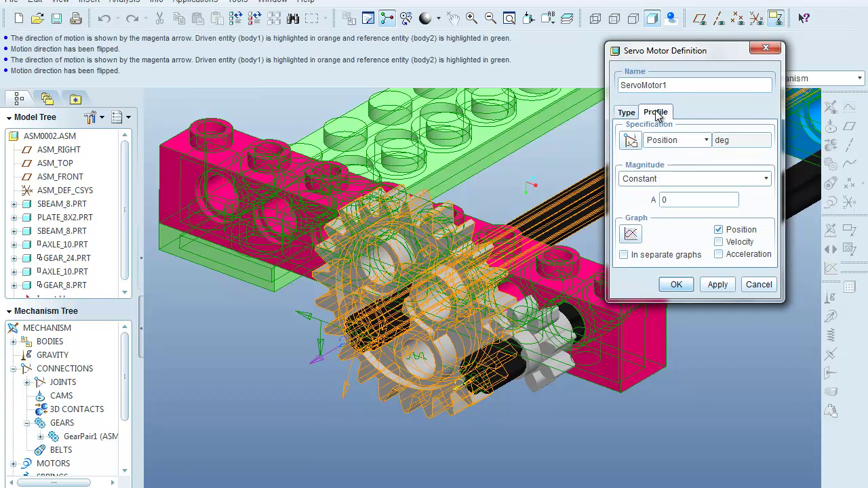
{"action": "left_click", "coordinate": [705, 142]}
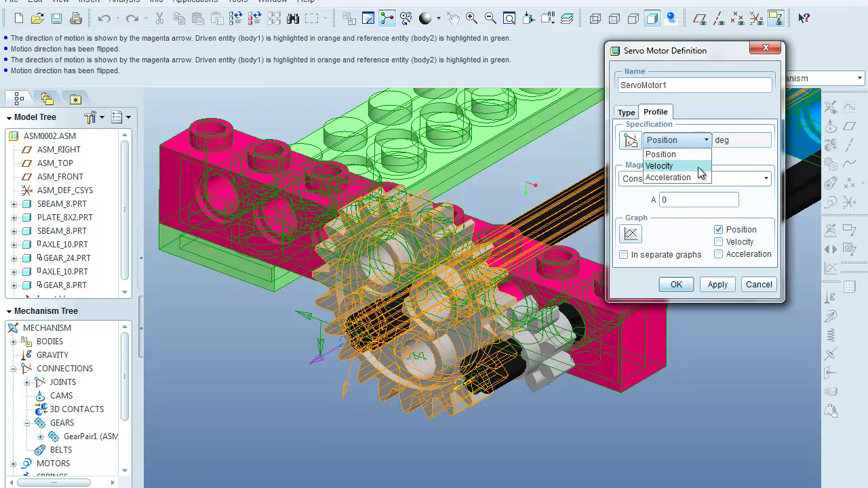
{"action": "left_click", "coordinate": [699, 172]}
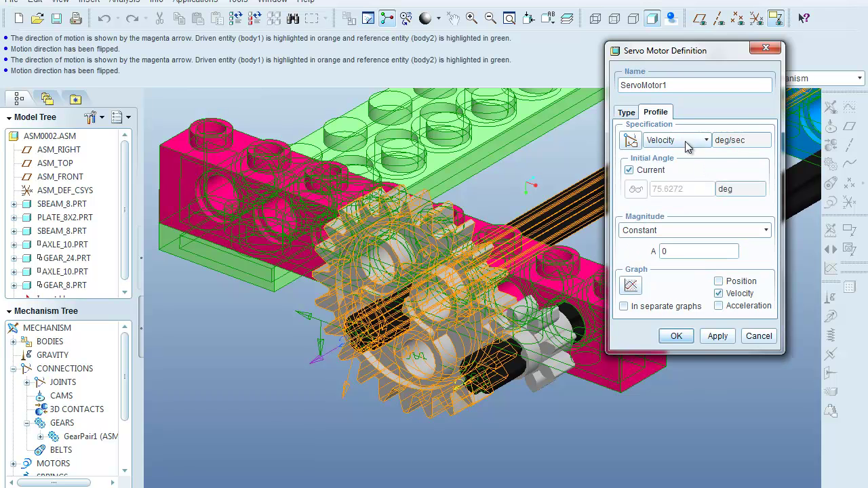
{"action": "left_click_drag", "start_coordinate": [706, 57], "coordinate": [682, 29]}
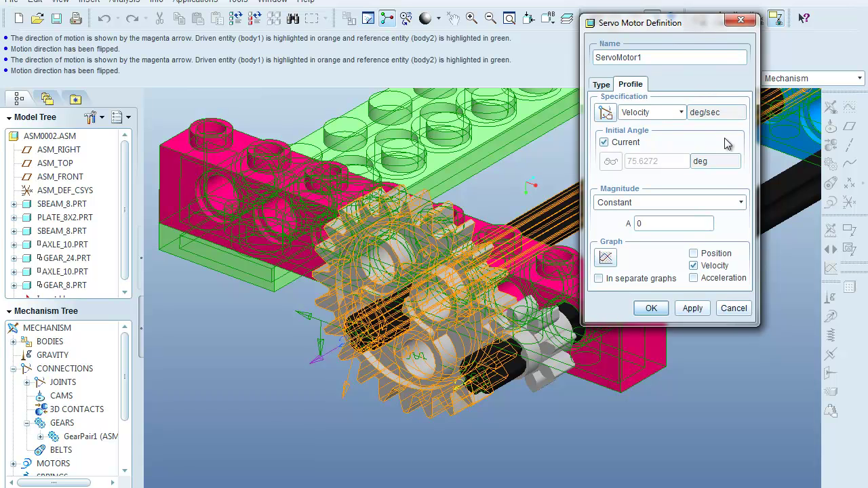
{"action": "left_click", "coordinate": [638, 225]}
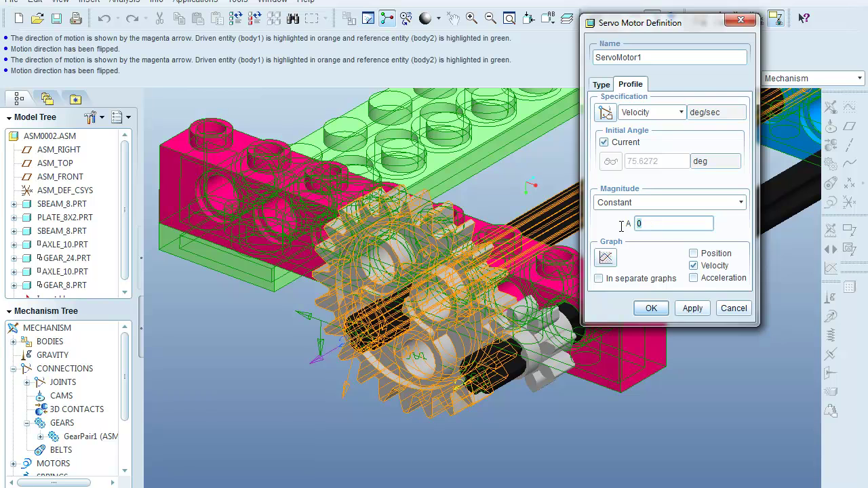
{"action": "type", "text": "90"}
{"action": "left_click", "coordinate": [650, 307]}
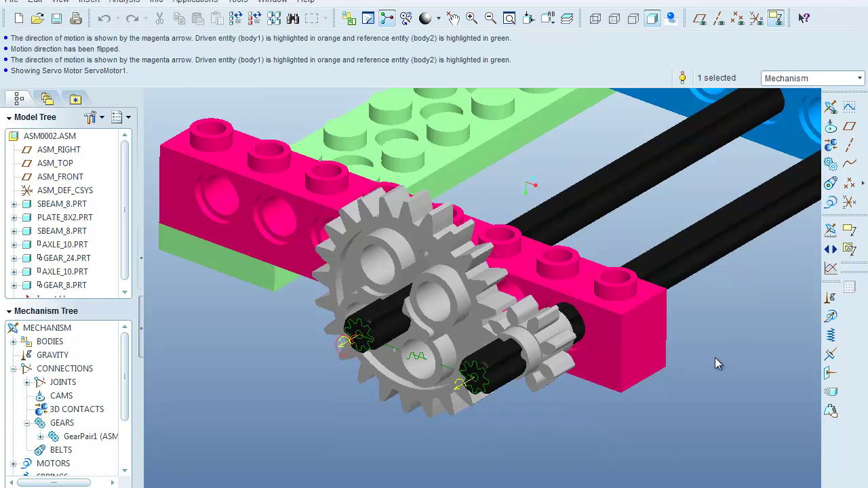
Step: Start a new Position mechanism analysis and check which motors it includes
{"action": "left_click", "coordinate": [831, 232]}
{"action": "left_click_drag", "start_coordinate": [756, 85], "coordinate": [701, 25]}
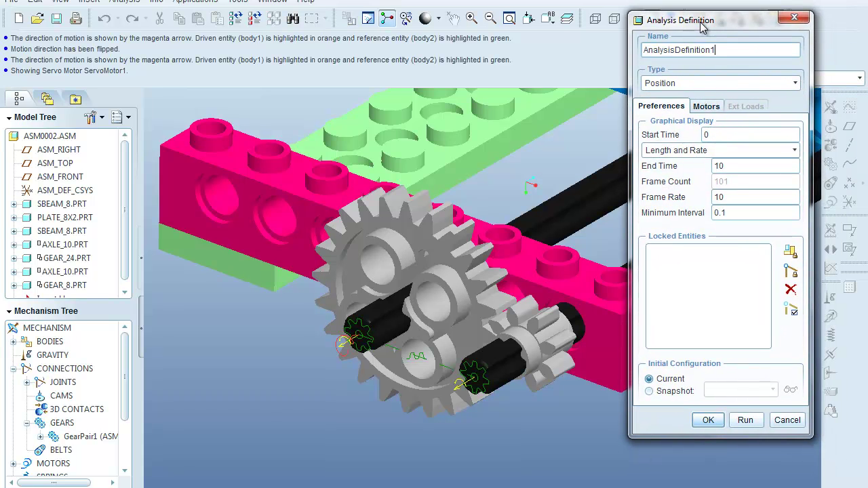
{"action": "left_click", "coordinate": [711, 107]}
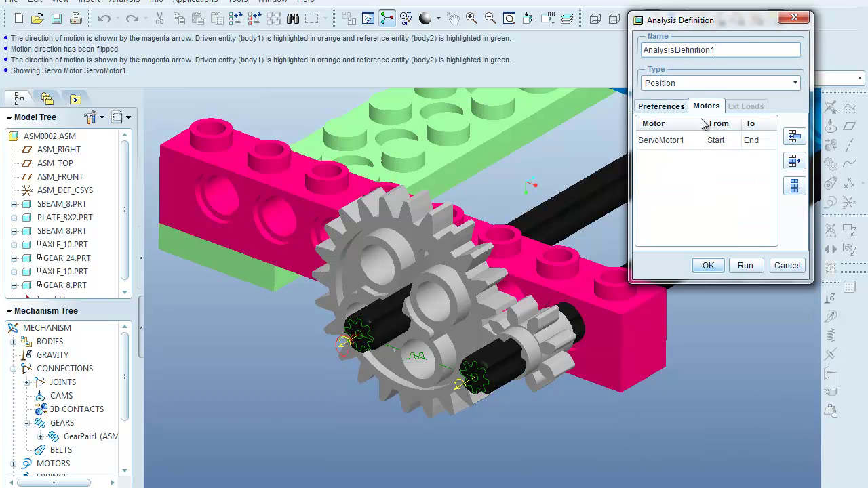
{"action": "left_click", "coordinate": [667, 109]}
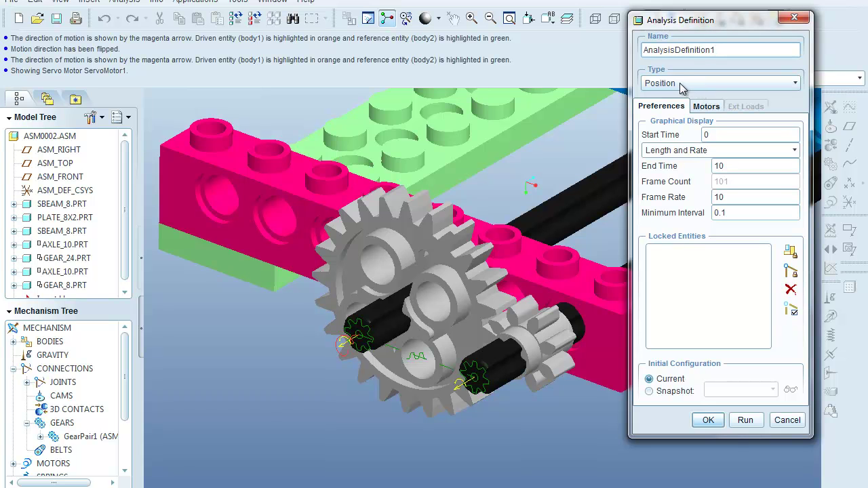
{"action": "left_click", "coordinate": [683, 86]}
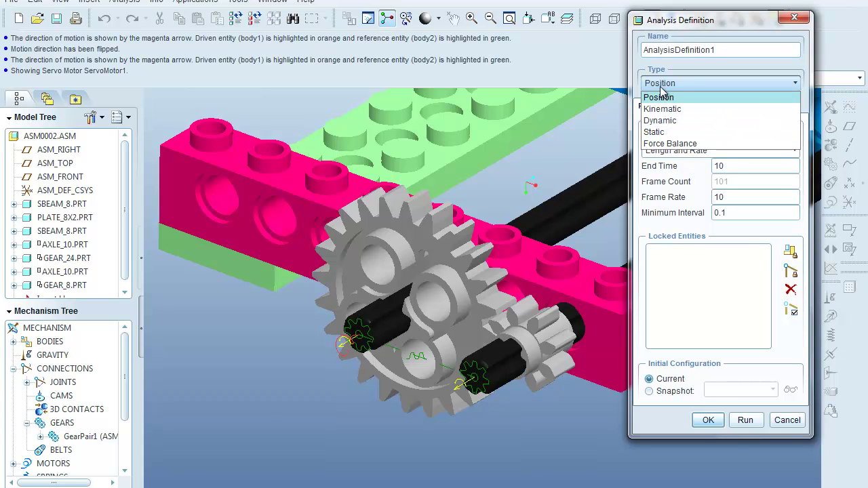
{"action": "left_click", "coordinate": [662, 97]}
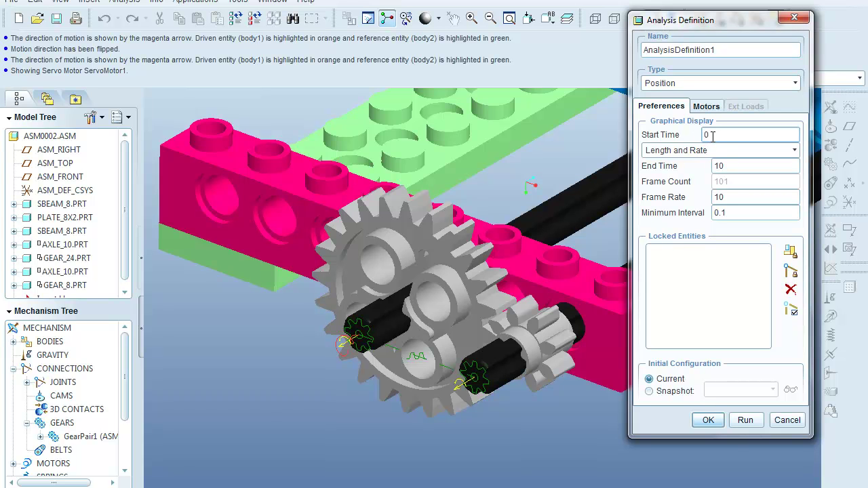
Step: Set the analysis end time to 4 and the frame rate to 100
{"action": "double_click", "coordinate": [735, 167]}
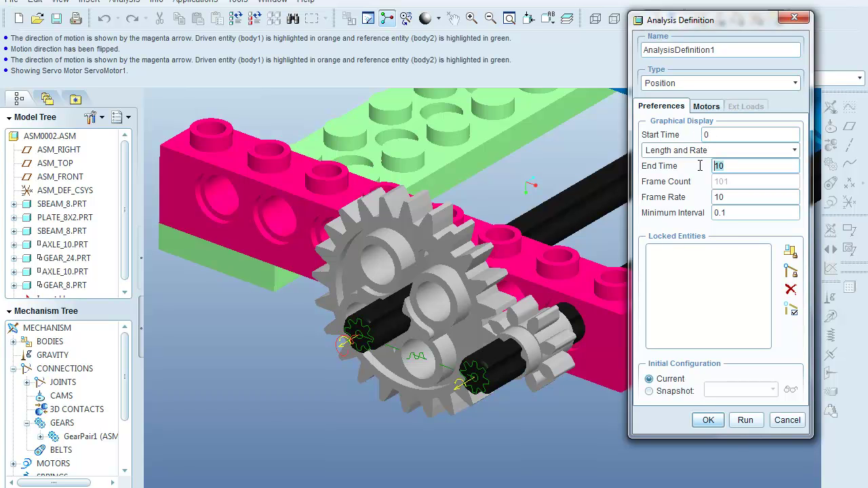
{"action": "type", "text": "4"}
{"action": "left_click", "coordinate": [726, 197]}
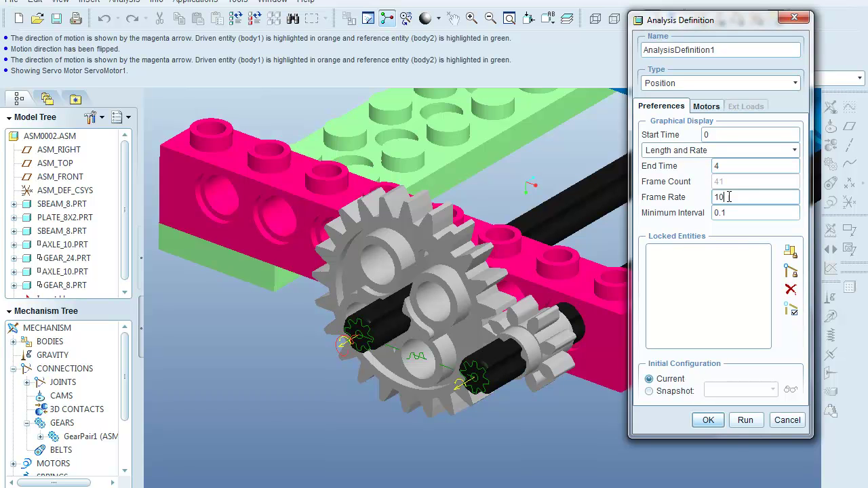
{"action": "key", "text": "BackSpace"}
{"action": "key", "text": "BackSpace"}
{"action": "type", "text": "100"}
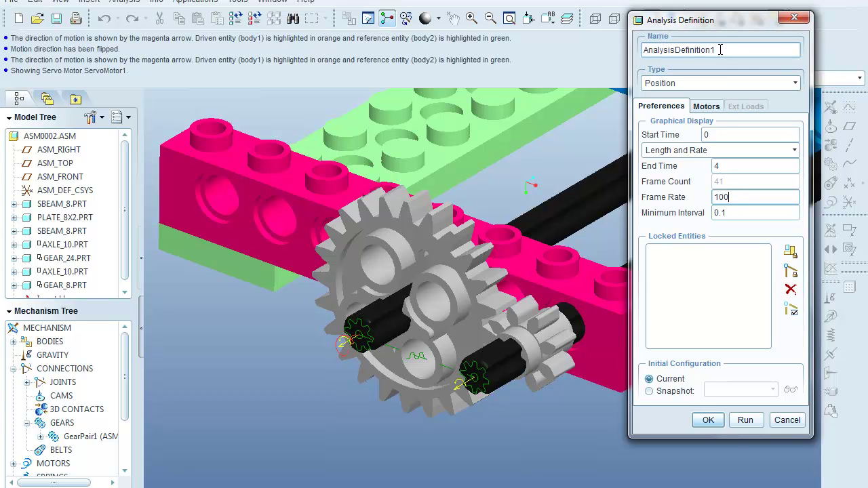
Step: Name the analysis FirstGearTest, run it and accept the definition
{"action": "left_click_drag", "start_coordinate": [720, 49], "coordinate": [628, 53]}
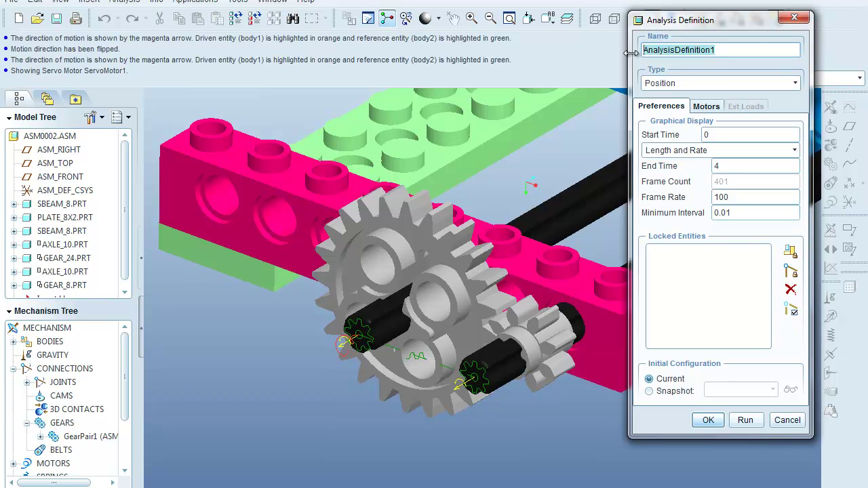
{"action": "type", "text": "Fisrt"}
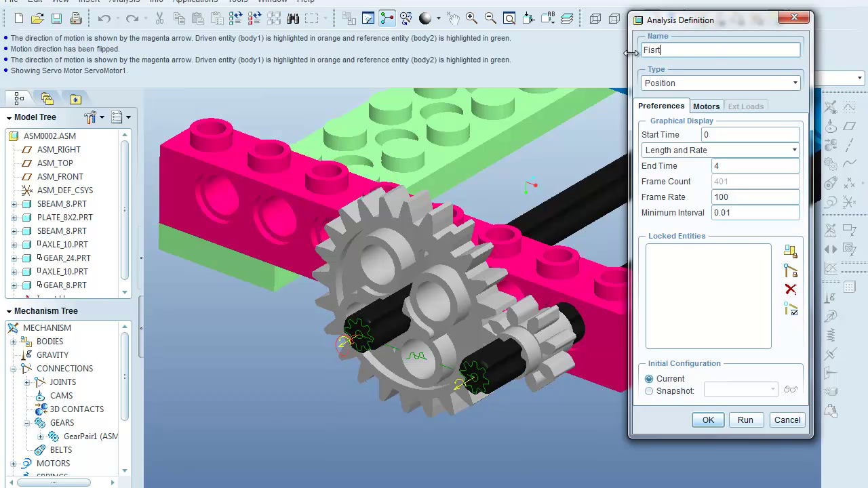
{"action": "key", "text": "BackSpace"}
{"action": "type", "text": "rstGearTes"}
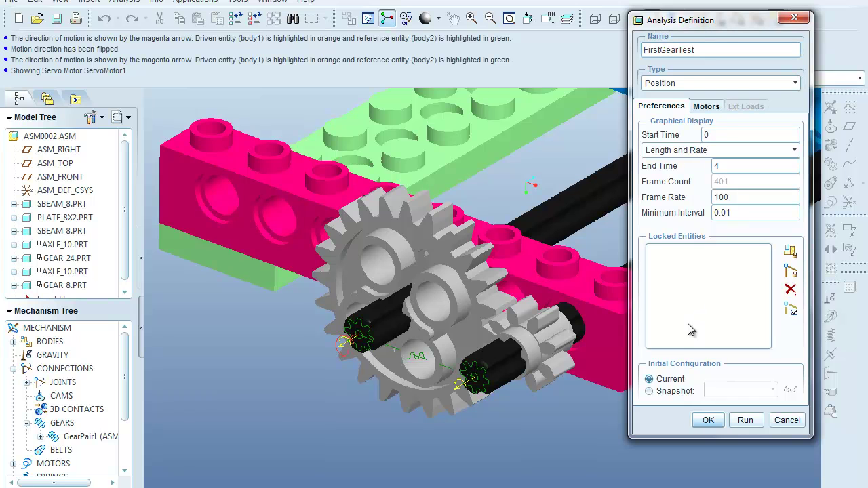
{"action": "left_click", "coordinate": [746, 420]}
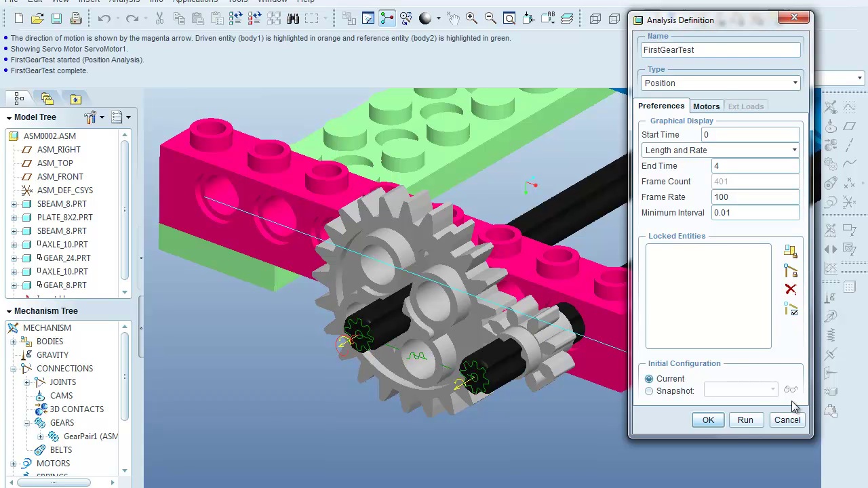
{"action": "left_click", "coordinate": [707, 420]}
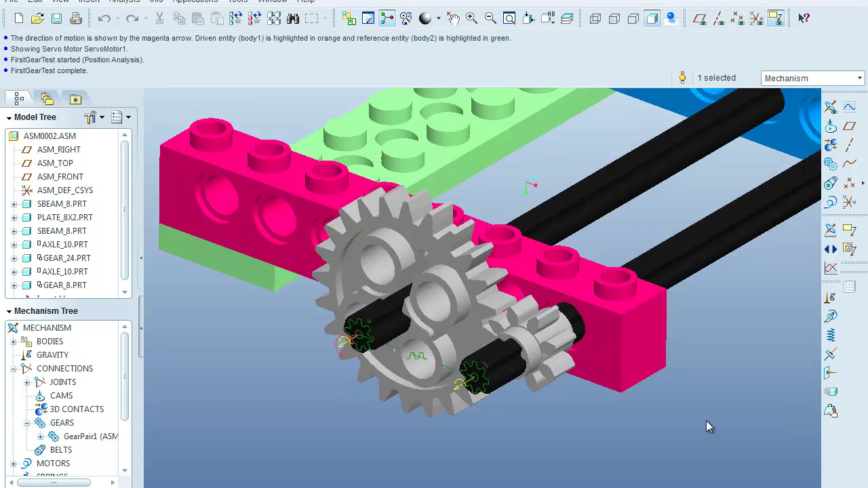
Step: Open the FirstGearTest result set for animated playback with the whole assembly in view
{"action": "scroll", "coordinate": [555, 433], "scroll_direction": "down", "scroll_amount": 4}
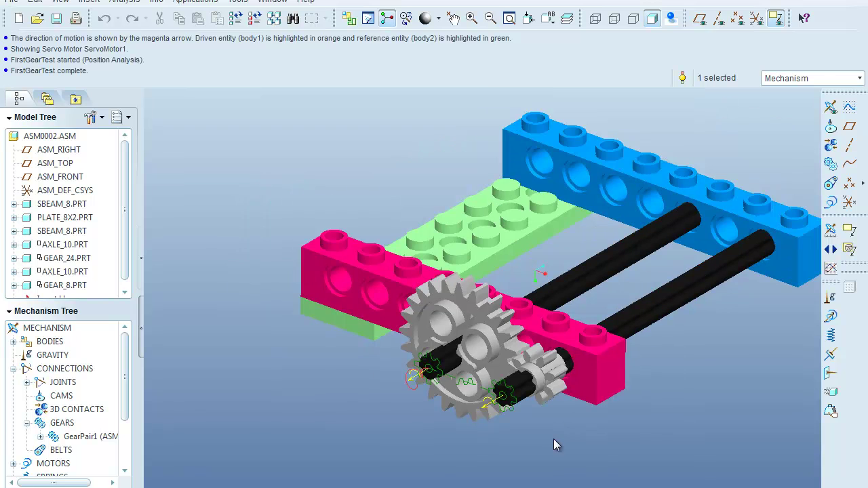
{"action": "scroll", "coordinate": [366, 440], "scroll_direction": "down", "scroll_amount": 2}
{"action": "scroll", "coordinate": [444, 473], "scroll_direction": "up", "scroll_amount": 2}
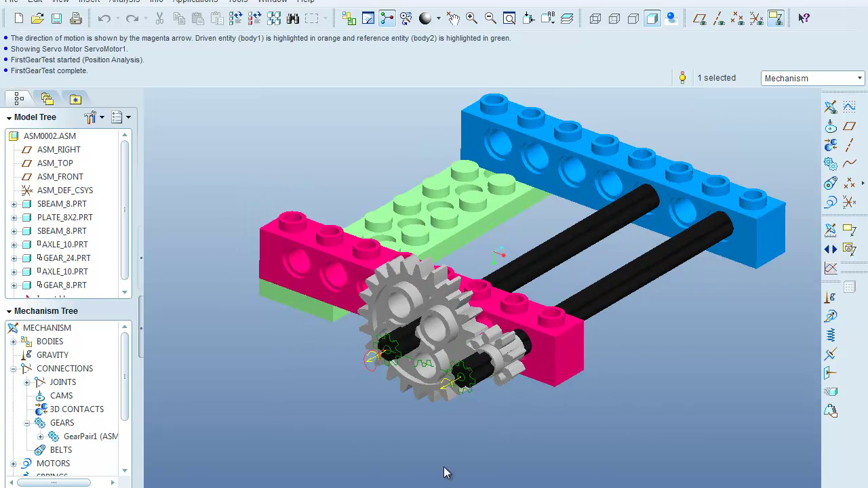
{"action": "left_click", "coordinate": [831, 252]}
{"action": "left_click_drag", "start_coordinate": [719, 99], "coordinate": [716, 2]}
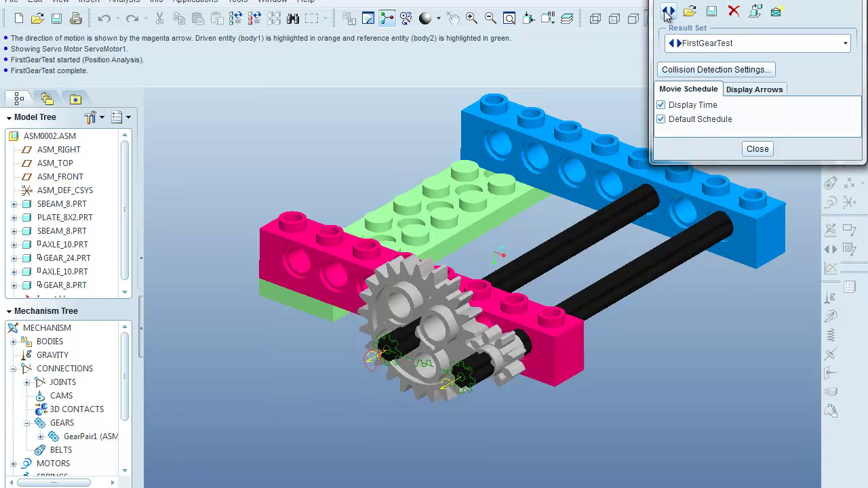
{"action": "left_click", "coordinate": [668, 12]}
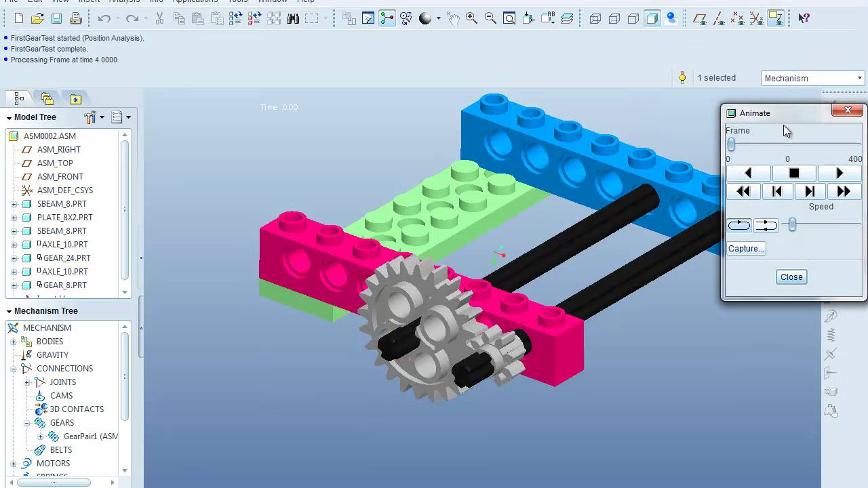
Step: Play the gear animation forward and raise the playback speed to its maximum
{"action": "left_click_drag", "start_coordinate": [783, 120], "coordinate": [777, 0]}
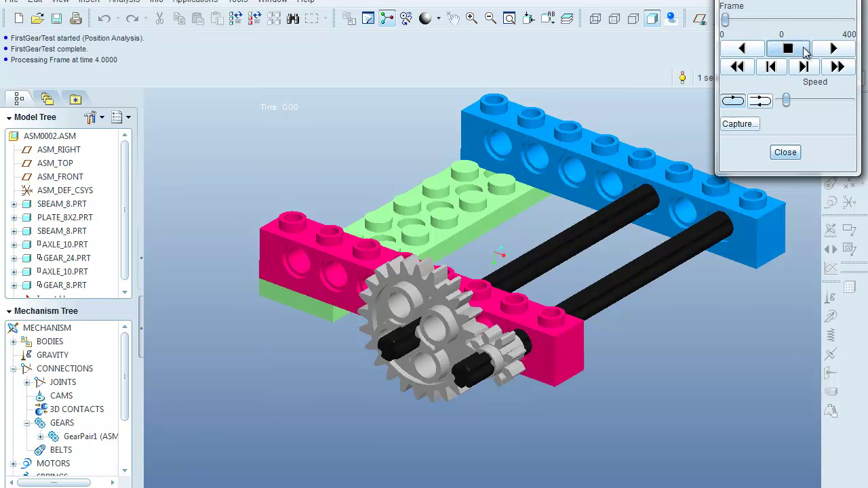
{"action": "left_click_drag", "start_coordinate": [789, 99], "coordinate": [843, 100]}
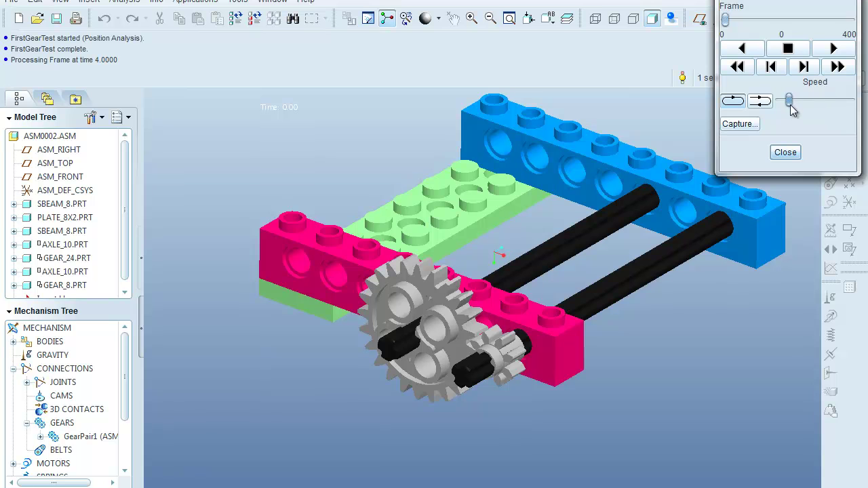
{"action": "left_click", "coordinate": [833, 50]}
{"action": "left_click_drag", "start_coordinate": [829, 99], "coordinate": [850, 100]}
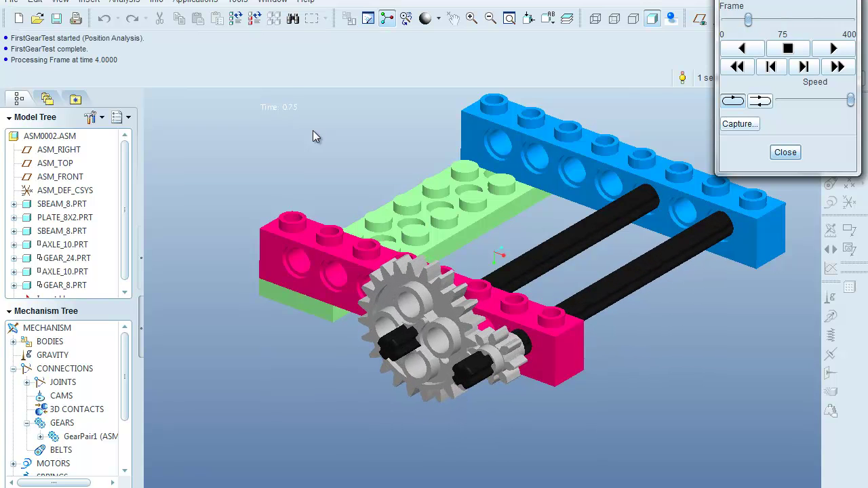
Step: Examine the animation capture settings, including the output file type and frame rate options, and dismiss them without recording
{"action": "left_click", "coordinate": [740, 123]}
{"action": "left_click_drag", "start_coordinate": [526, 70], "coordinate": [193, 42]}
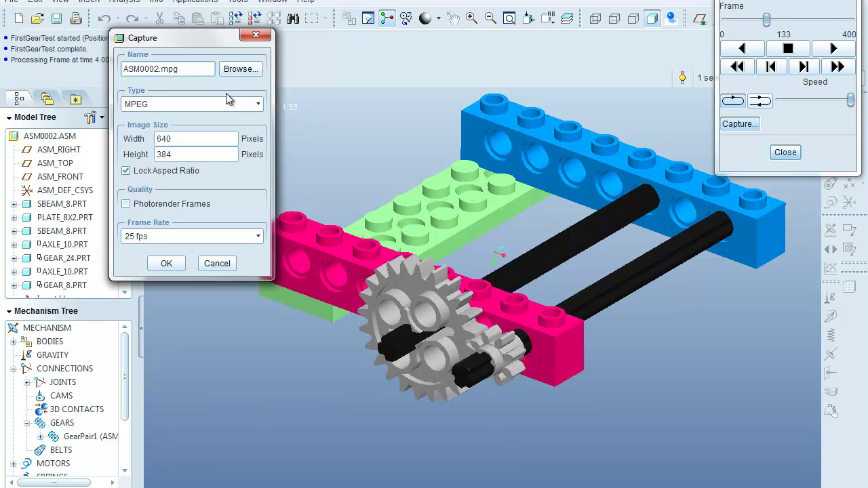
{"action": "left_click", "coordinate": [256, 106]}
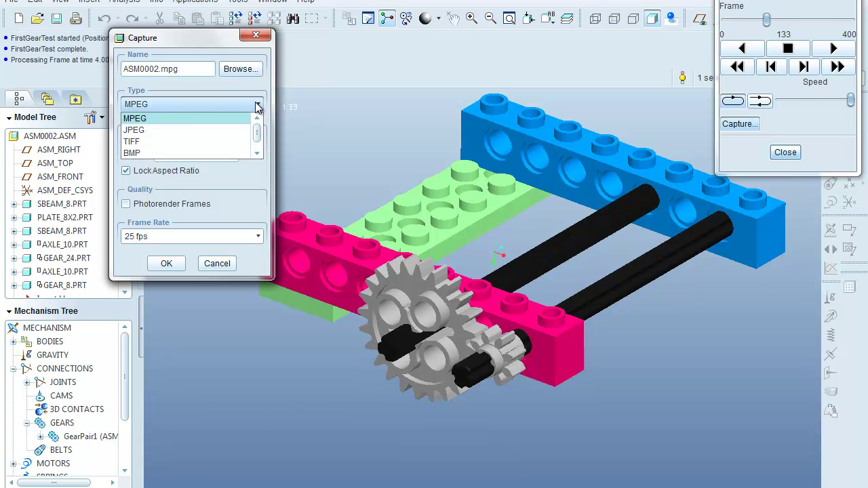
{"action": "left_click", "coordinate": [235, 104]}
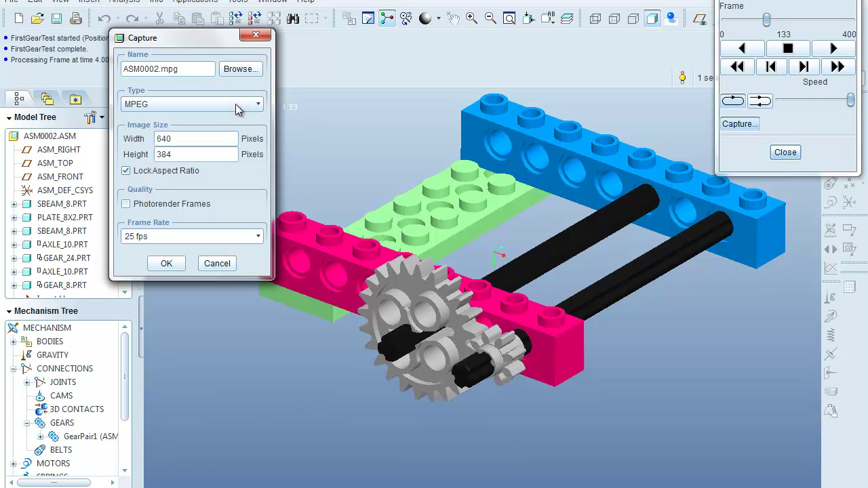
{"action": "left_click", "coordinate": [193, 236]}
{"action": "left_click", "coordinate": [193, 236]}
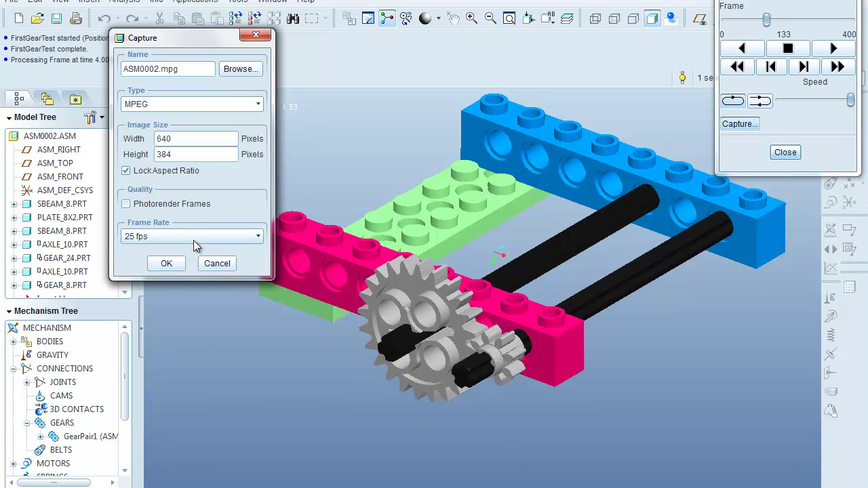
{"action": "left_click", "coordinate": [216, 264]}
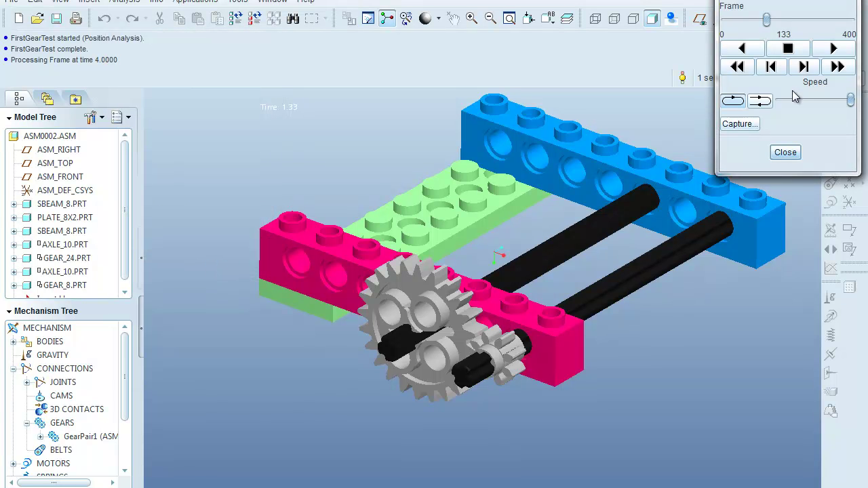
Step: Reopen the FirstGearTest result set for animation and play it forward at maximum speed
{"action": "left_click", "coordinate": [828, 52]}
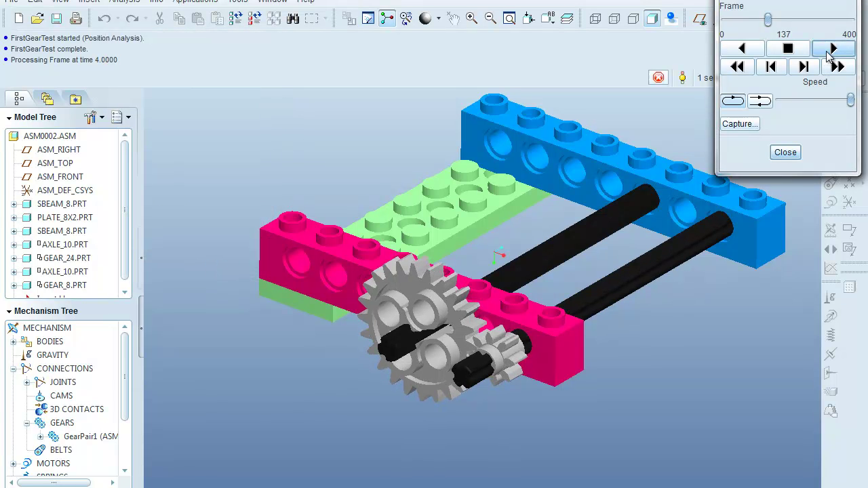
{"action": "left_click", "coordinate": [785, 153]}
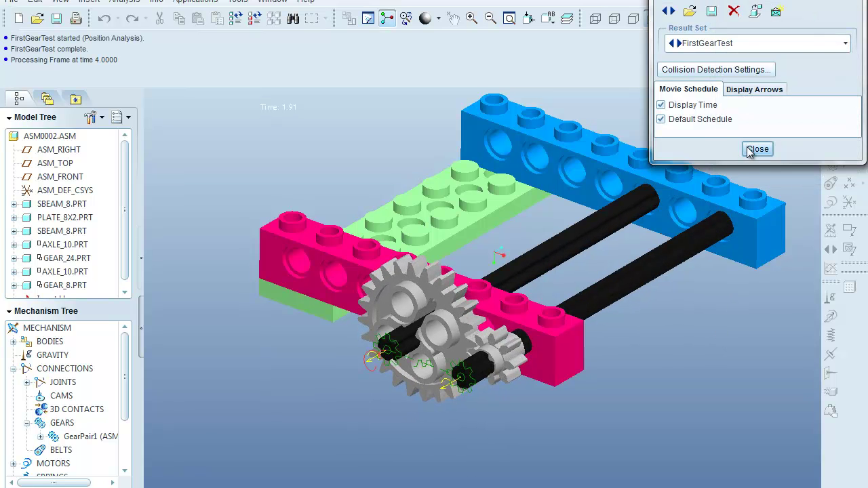
{"action": "left_click", "coordinate": [669, 11]}
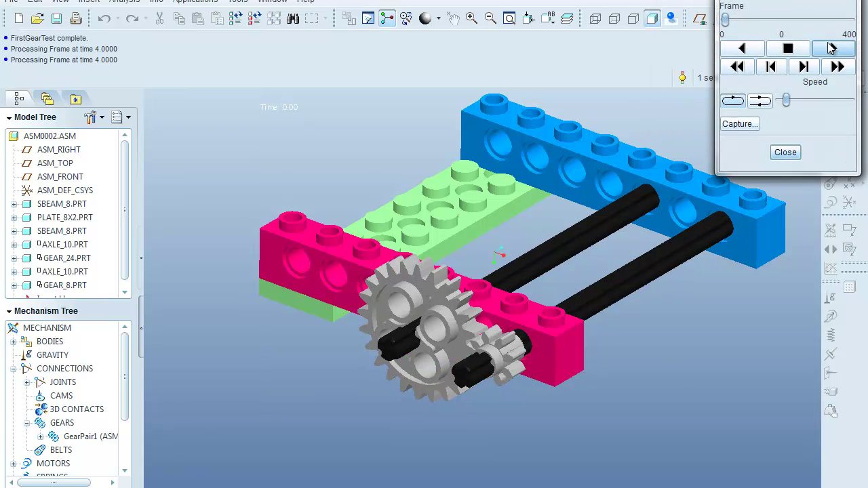
{"action": "left_click", "coordinate": [834, 49]}
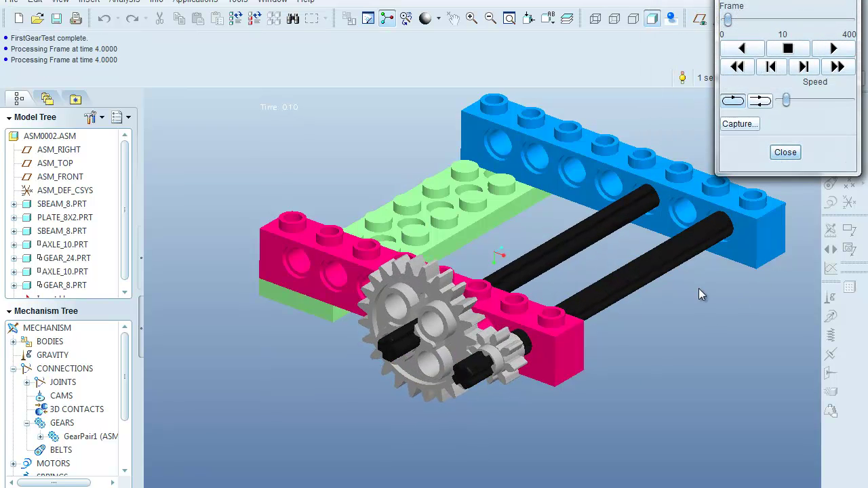
{"action": "left_click_drag", "start_coordinate": [783, 99], "coordinate": [850, 99]}
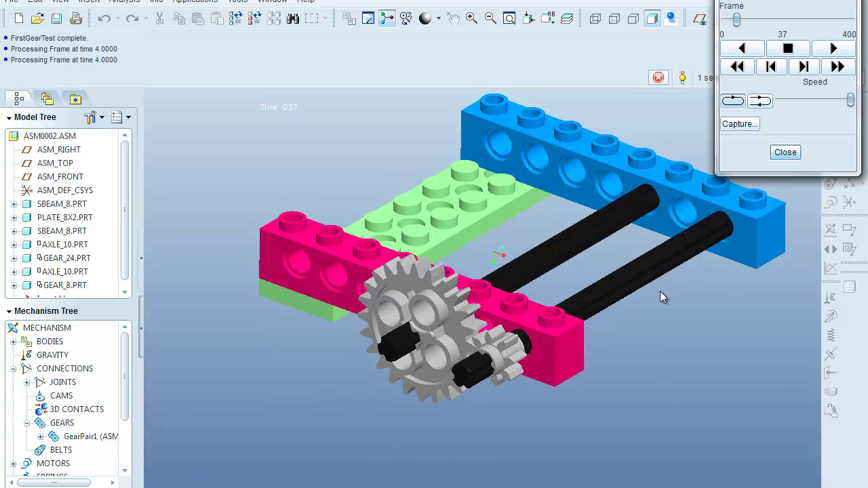
Step: Orient the running animation to the BACK view and examine how the two gears mesh up close
{"action": "middle_click_drag", "start_coordinate": [569, 386], "coordinate": [599, 373]}
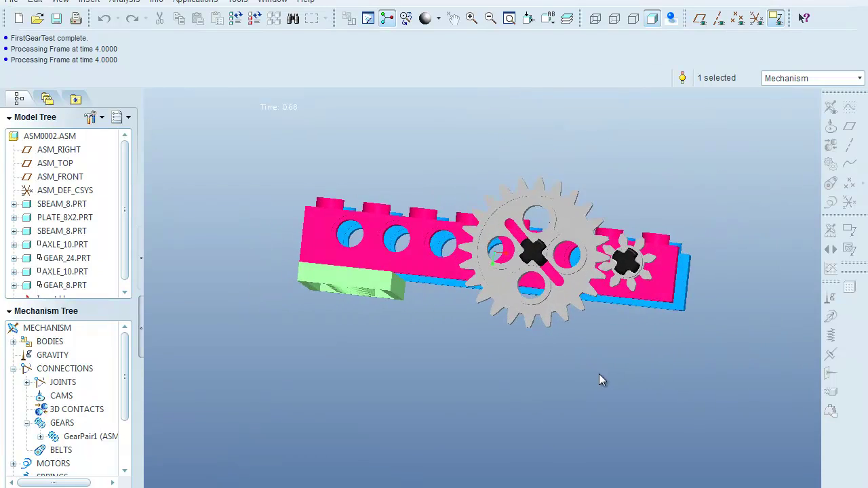
{"action": "middle_click_drag", "start_coordinate": [598, 332], "coordinate": [601, 345]}
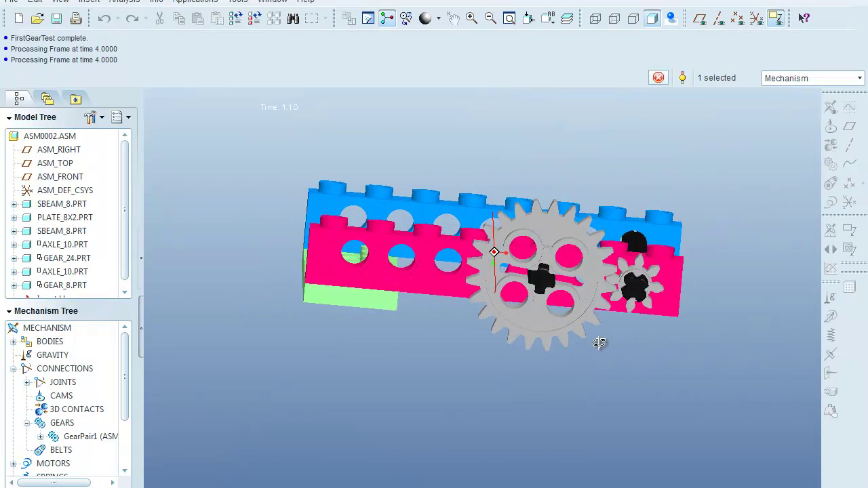
{"action": "left_click", "coordinate": [546, 18]}
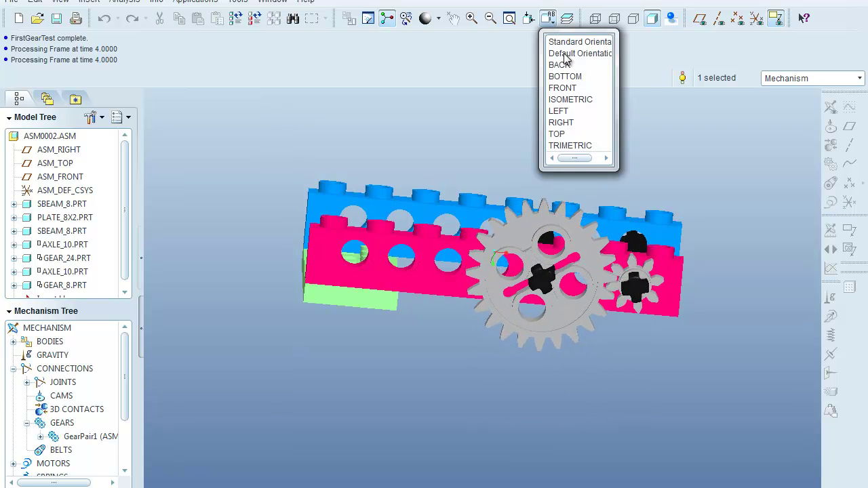
{"action": "left_click", "coordinate": [562, 65]}
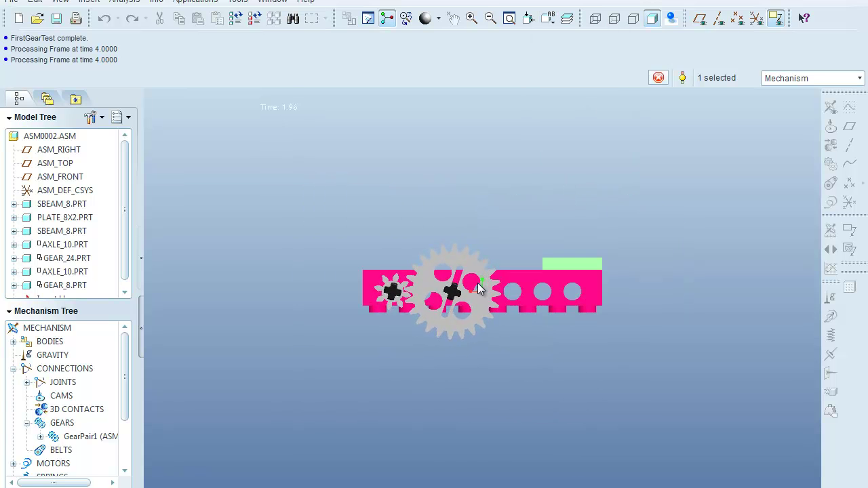
{"action": "scroll", "coordinate": [384, 329], "scroll_direction": "down", "scroll_amount": 5}
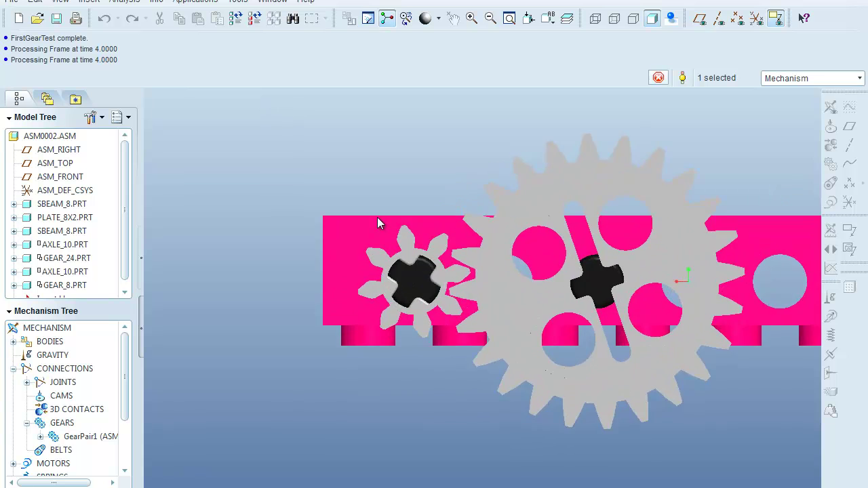
{"action": "scroll", "coordinate": [432, 354], "scroll_direction": "down", "scroll_amount": 1}
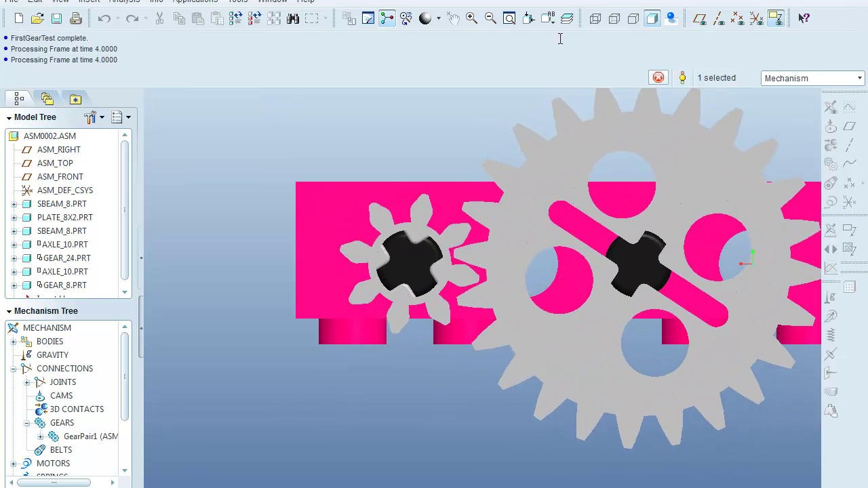
Step: Display the model without hidden lines and inspect the tooth contact between the small and large gears
{"action": "left_click", "coordinate": [631, 19]}
{"action": "scroll", "coordinate": [468, 272], "scroll_direction": "down", "scroll_amount": 2}
{"action": "scroll", "coordinate": [466, 269], "scroll_direction": "down", "scroll_amount": 3}
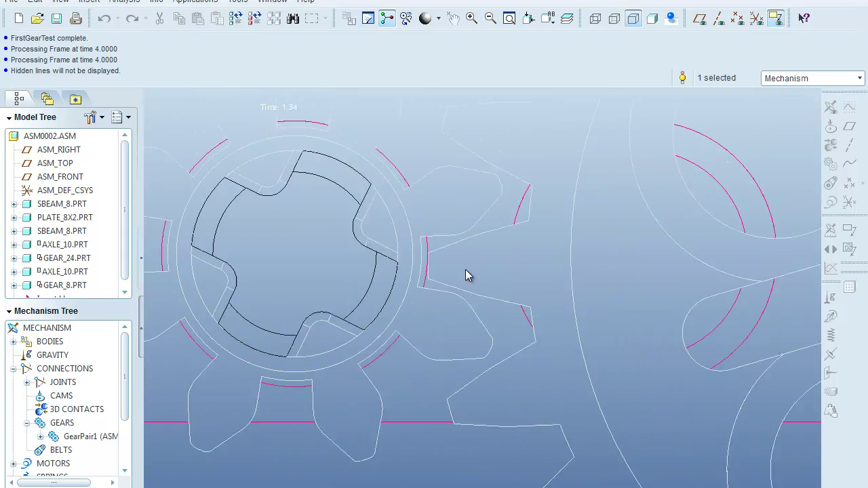
{"action": "scroll", "coordinate": [465, 274], "scroll_direction": "up", "scroll_amount": 10}
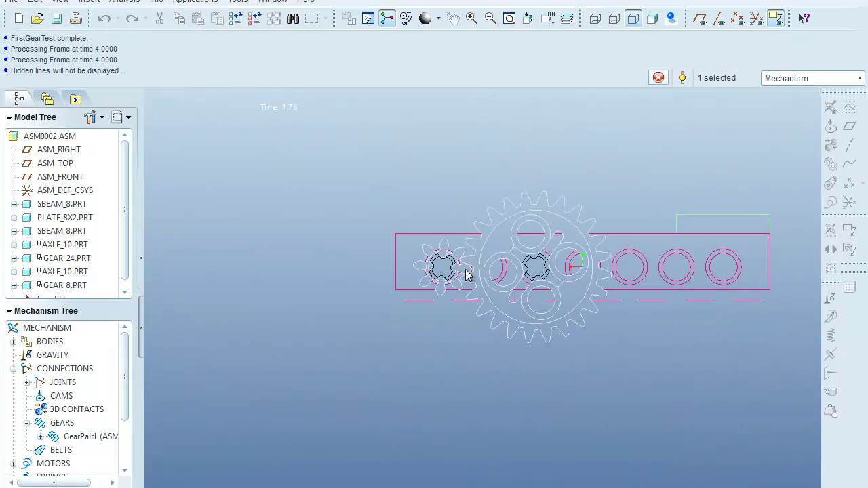
Step: Restore the shaded display and show the moving gear assembly in an angled 3D view
{"action": "middle_click_drag", "start_coordinate": [604, 273], "coordinate": [702, 198]}
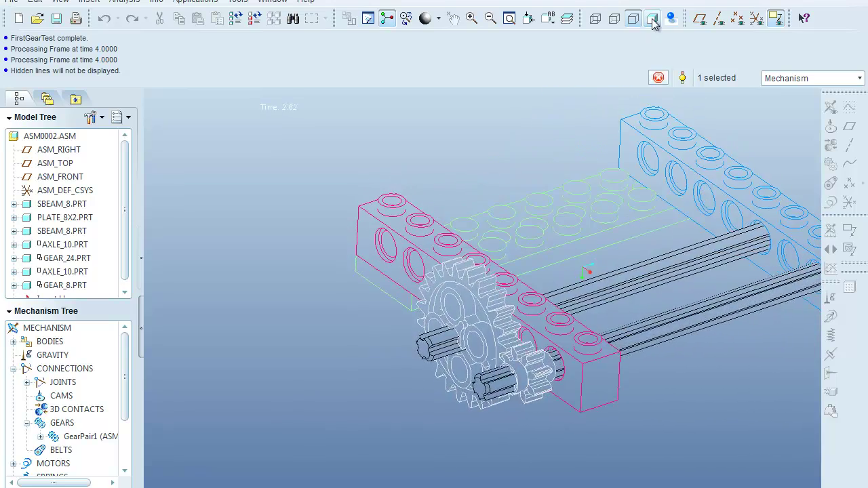
{"action": "left_click", "coordinate": [652, 19]}
{"action": "mouse_move", "coordinate": [494, 170]}
{"action": "middle_mouse_down"}
{"action": "mouse_move", "coordinate": [531, 158]}
{"action": "mouse_move", "coordinate": [533, 188]}
{"action": "mouse_move", "coordinate": [505, 173]}
{"action": "middle_mouse_up"}
{"action": "scroll", "coordinate": [502, 173], "scroll_direction": "up", "scroll_amount": 2}
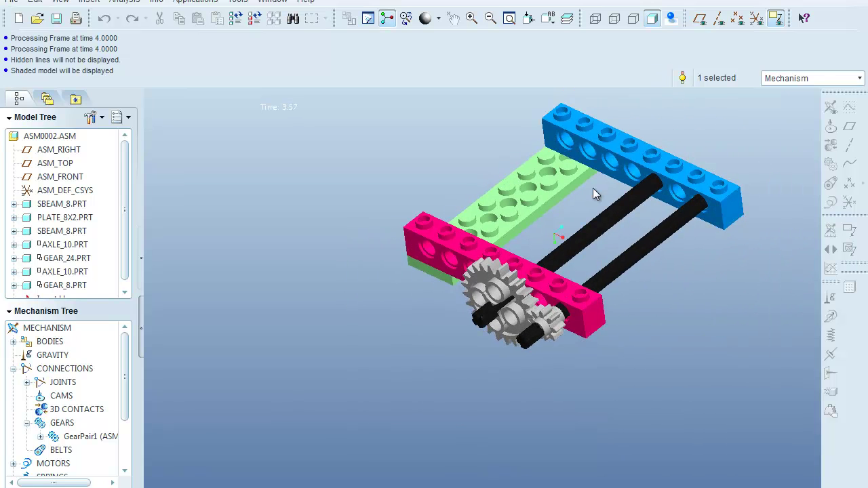
{"action": "scroll", "coordinate": [606, 191], "scroll_direction": "down", "scroll_amount": 1}
{"action": "scroll", "coordinate": [648, 278], "scroll_direction": "down", "scroll_amount": 1}
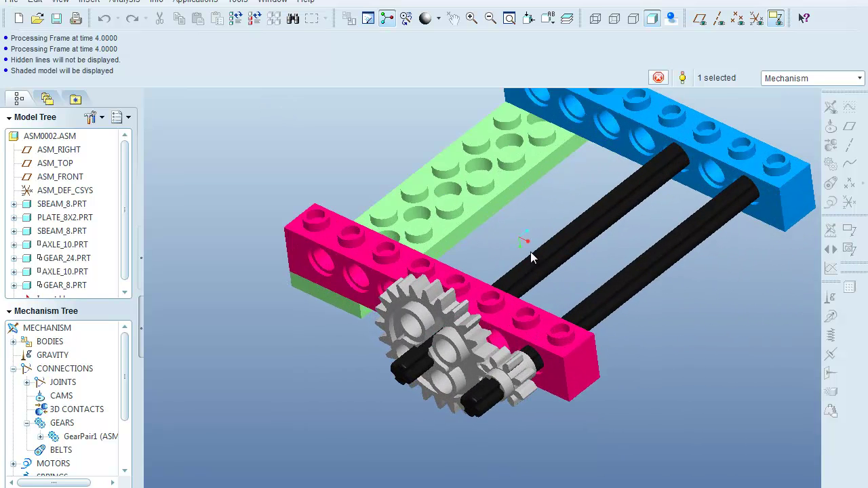